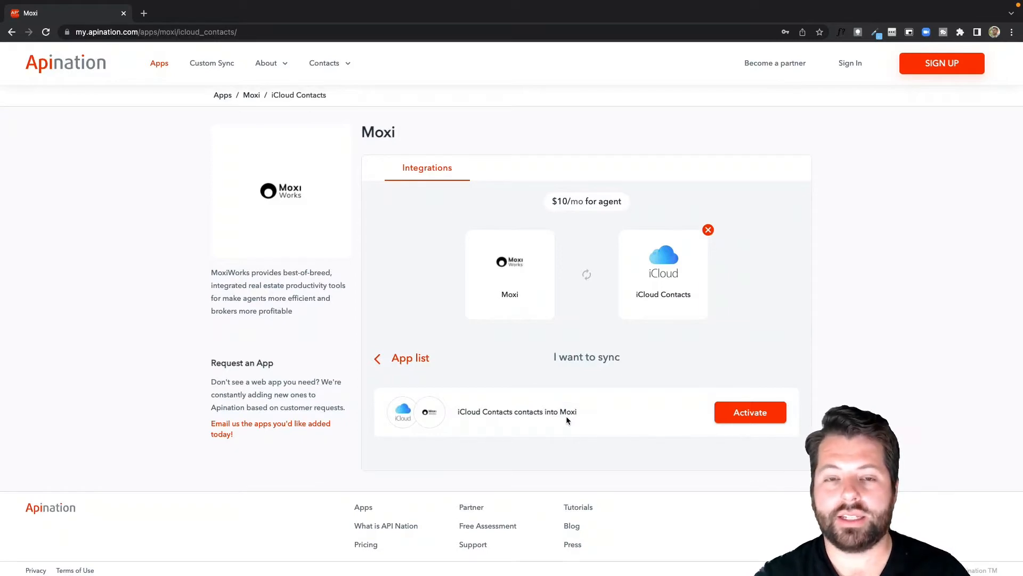
Start the iCloud-to-Moxi contact sync setup and sign in to the MoxiWorks account
{"action": "left_click", "coordinate": [749, 412]}
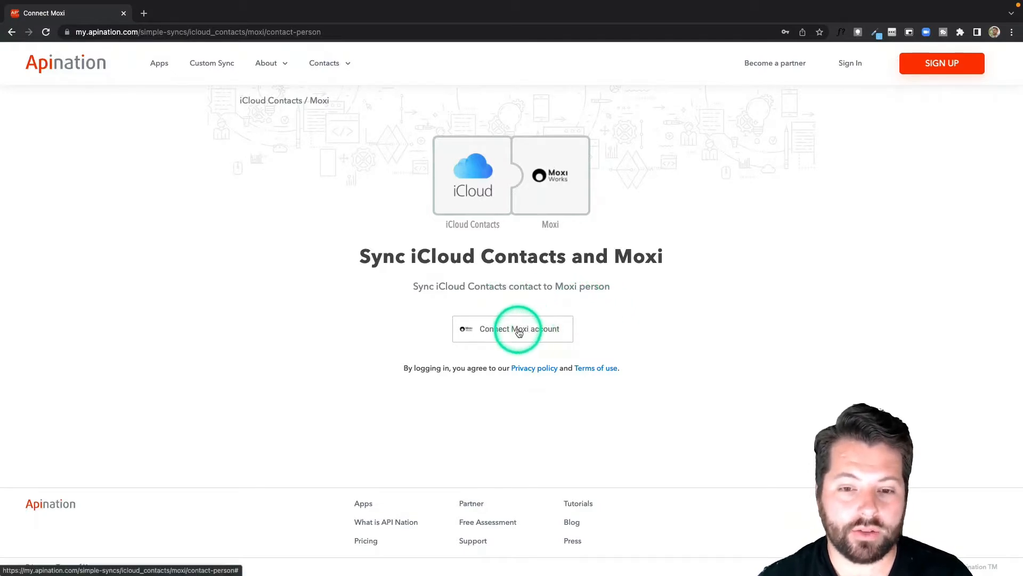
{"action": "left_click", "coordinate": [519, 330]}
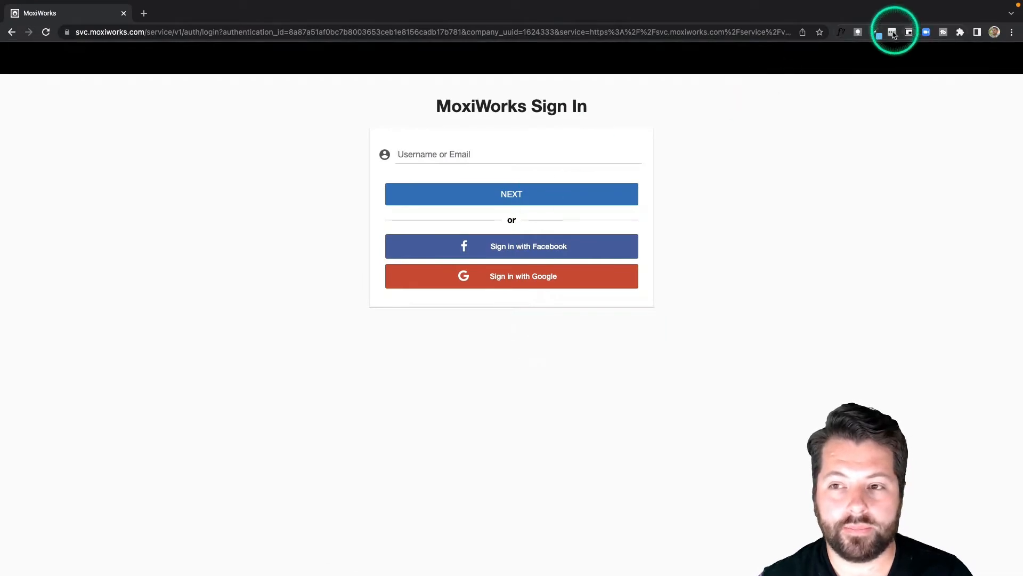
{"action": "left_click", "coordinate": [539, 196]}
{"action": "left_click", "coordinate": [557, 231]}
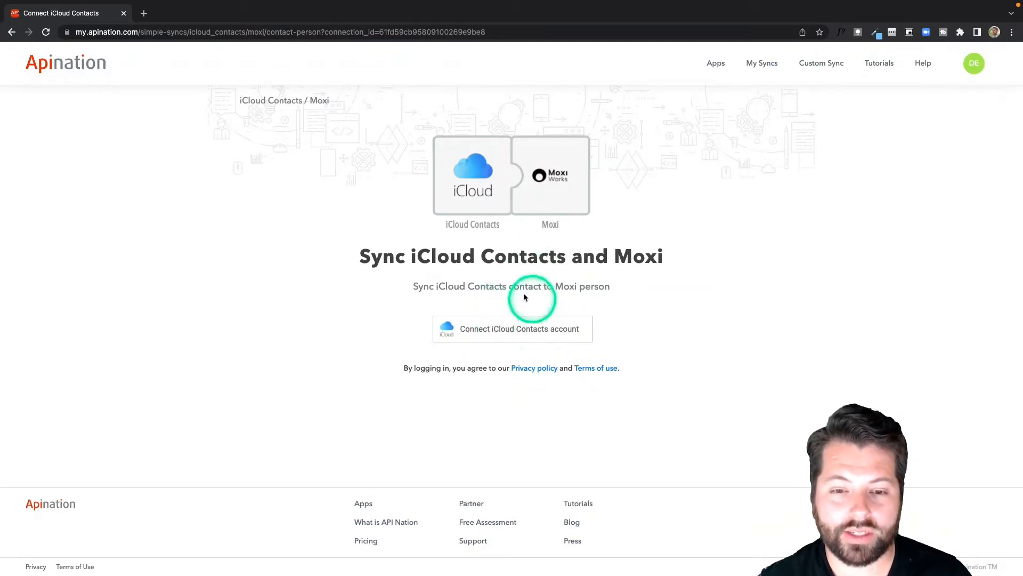
Open the iCloud Contacts connection form and enter the Apple ID username
{"action": "left_click", "coordinate": [509, 331]}
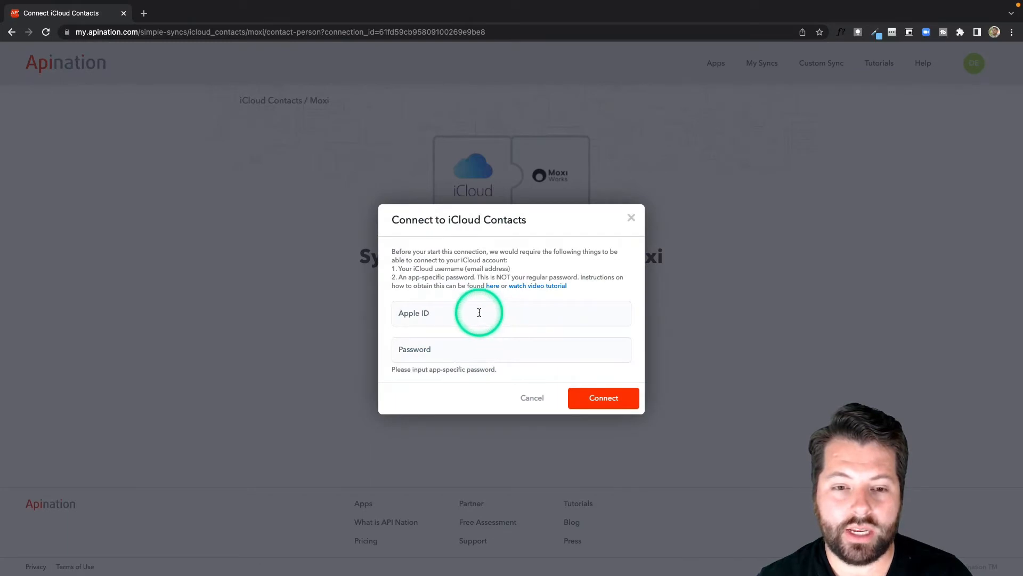
{"action": "left_click", "coordinate": [427, 311]}
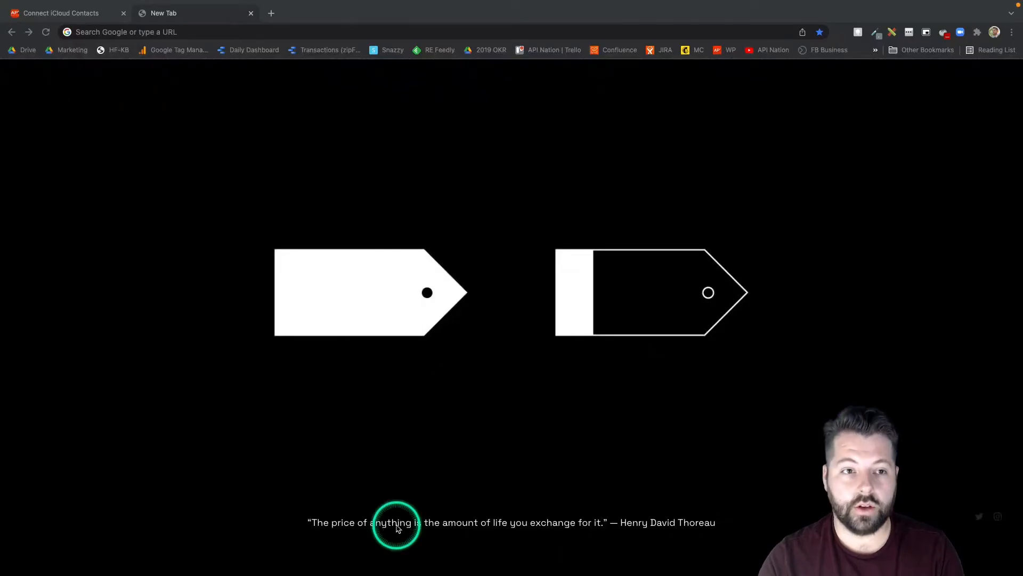
Load the Apple ID website (appleid.apple.com) in the new tab
{"action": "left_click", "coordinate": [110, 33]}
{"action": "type", "text": "apple"}
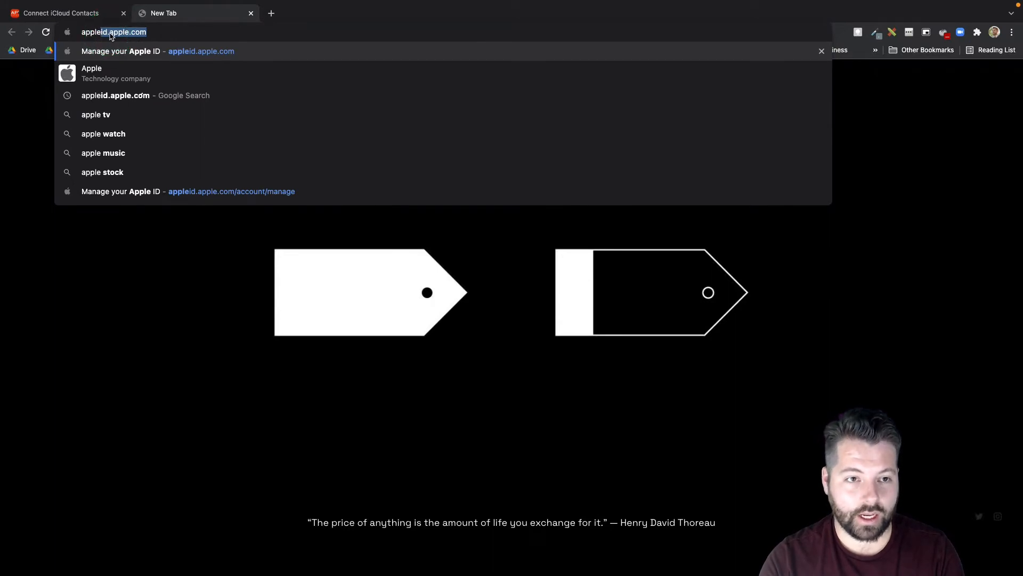
{"action": "key", "text": "Return"}
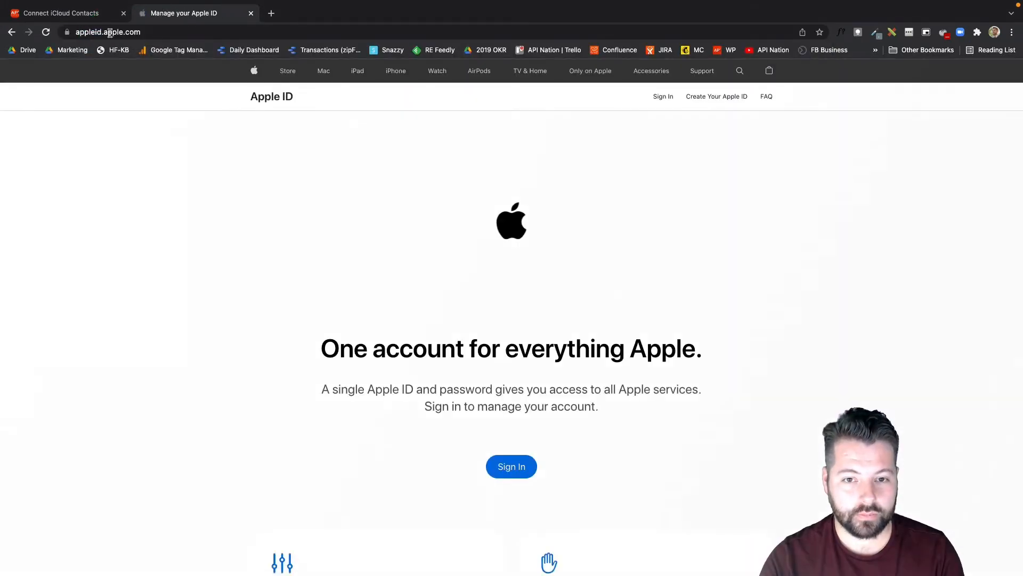
Sign in to the Apple ID and allow the new-device sign-in request
{"action": "left_click", "coordinate": [511, 466]}
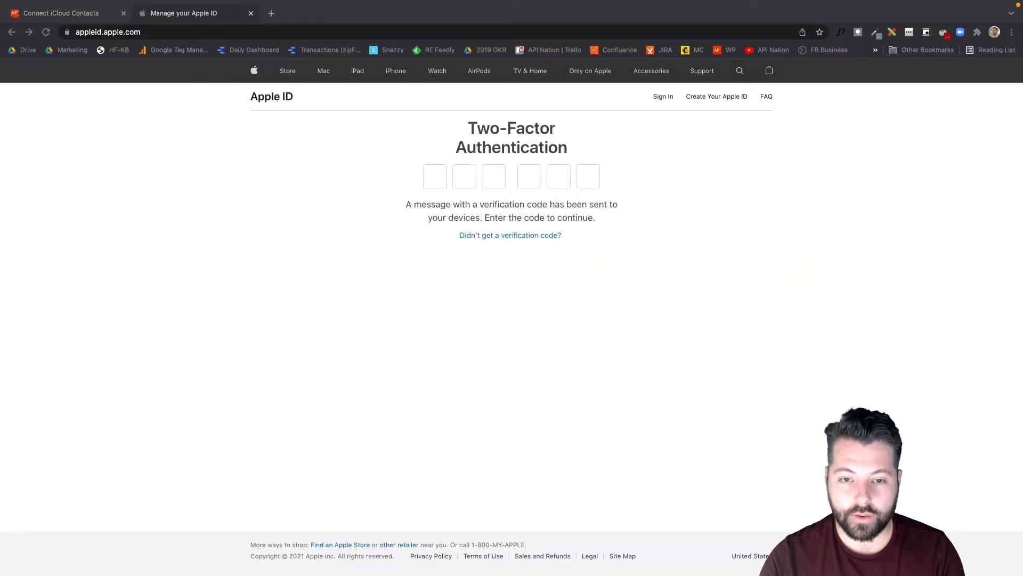
{"action": "left_click_drag", "start_coordinate": [585, 575], "coordinate": [569, 335]}
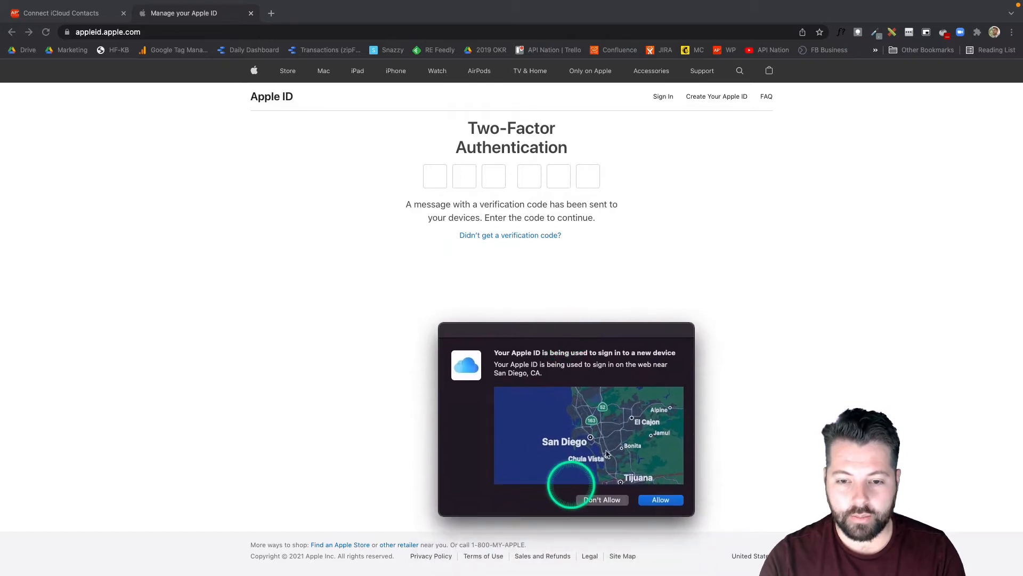
{"action": "left_click", "coordinate": [669, 503]}
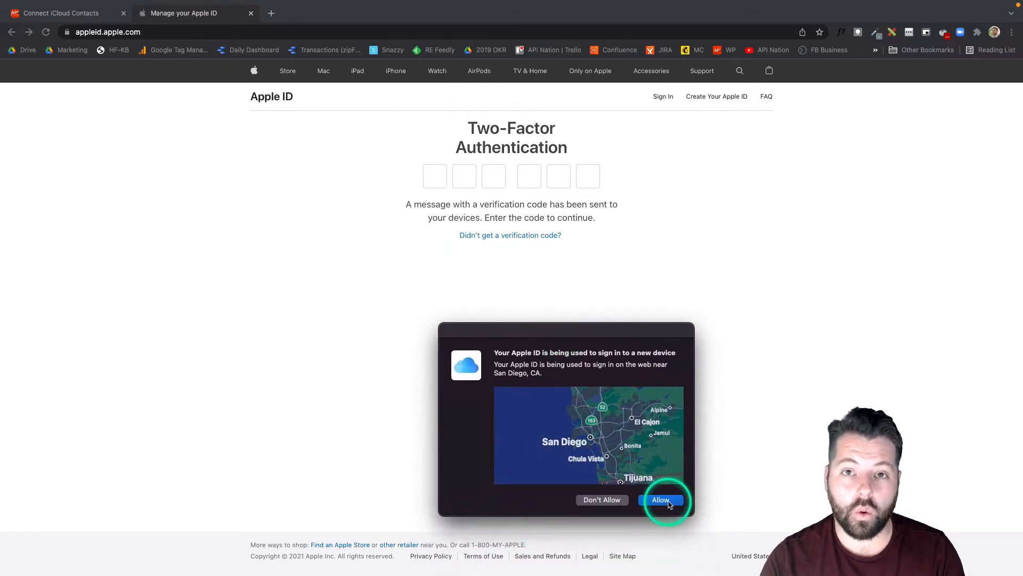
{"action": "left_click", "coordinate": [662, 502]}
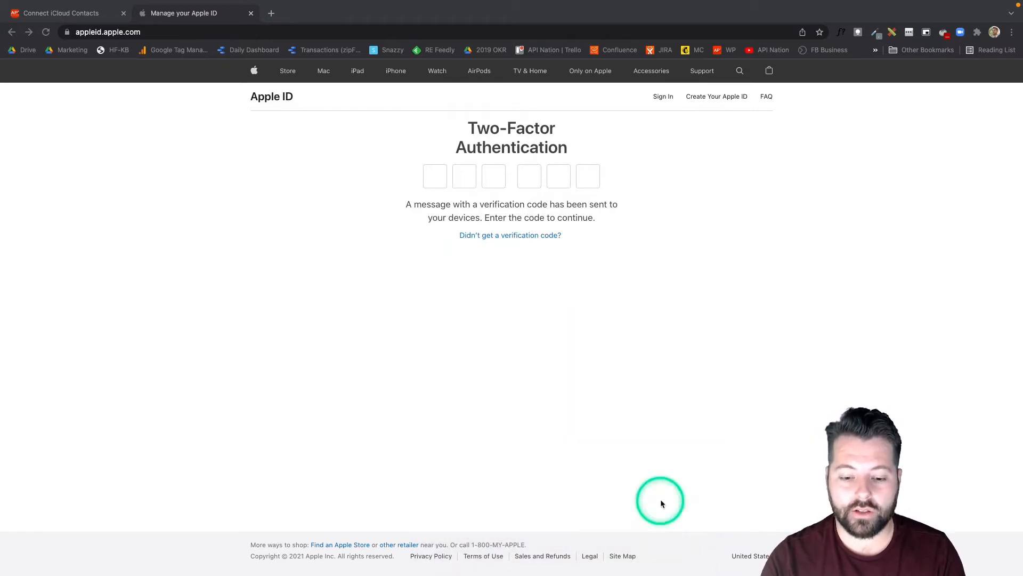
{"action": "left_click", "coordinate": [500, 324]}
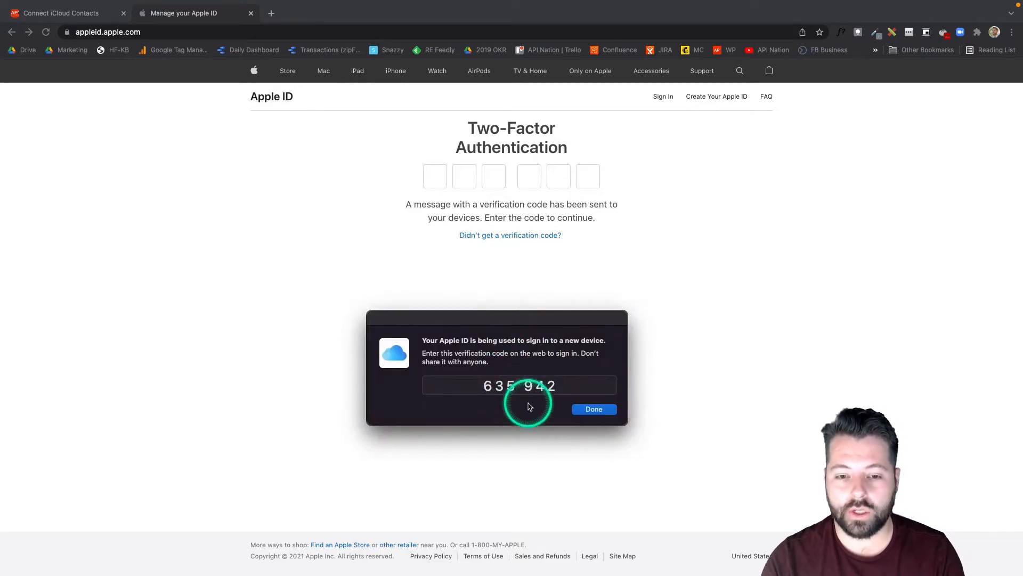
Enter the two-factor verification code to complete the Apple ID sign-in
{"action": "left_click", "coordinate": [440, 179]}
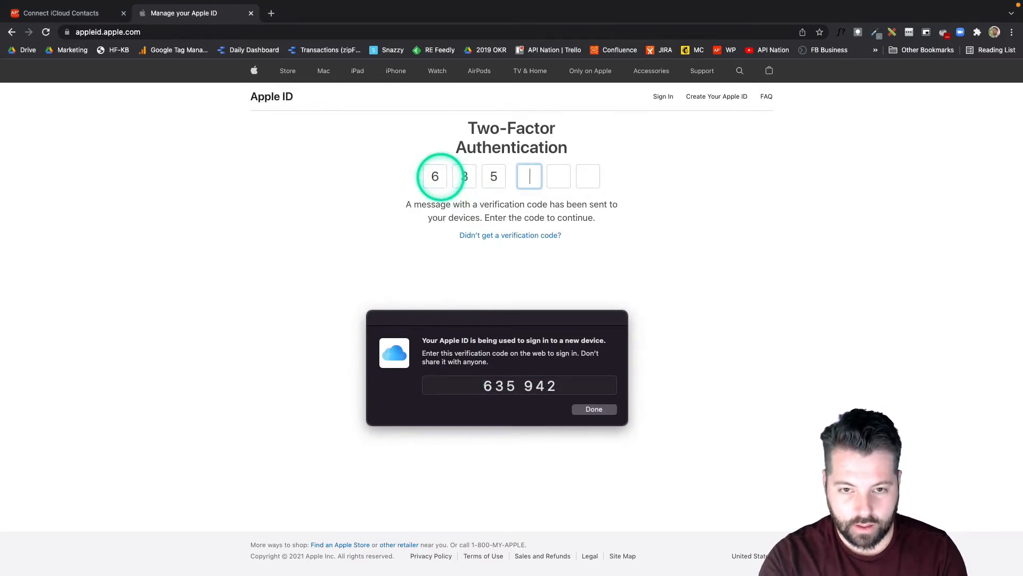
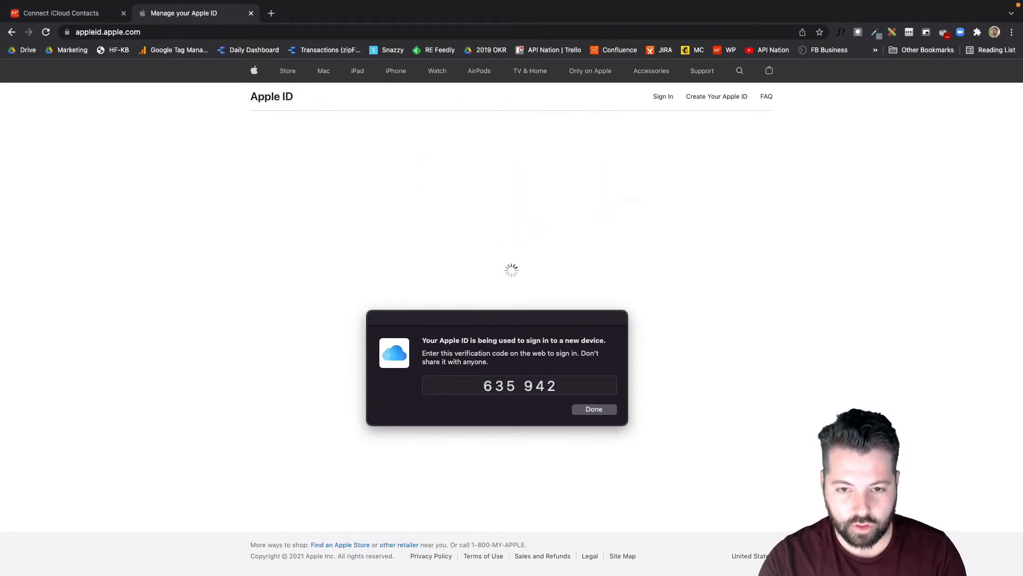
{"action": "left_click", "coordinate": [601, 411]}
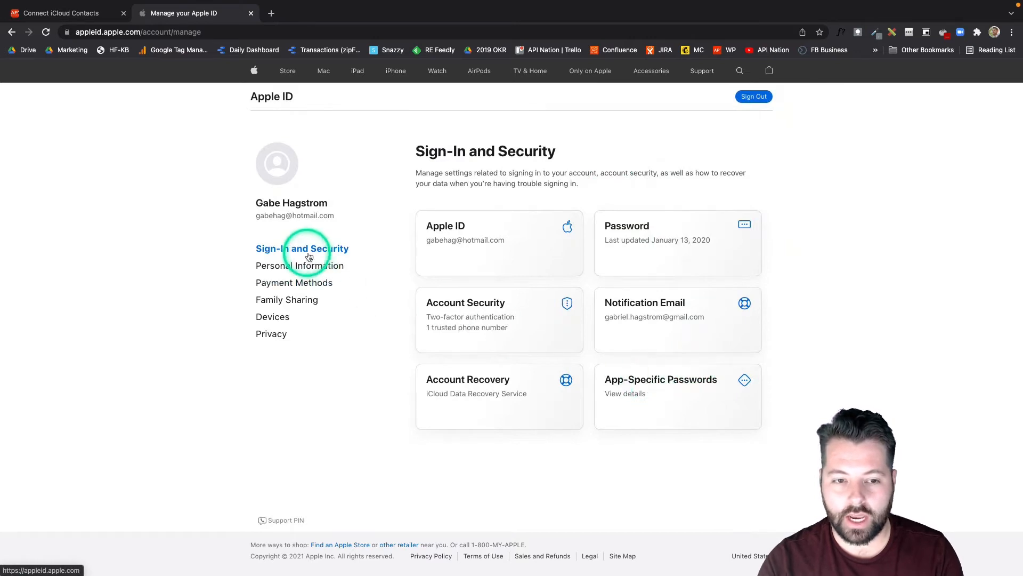
Generate an app-specific password named 'API Nation' and select it for copying
{"action": "left_click", "coordinate": [673, 383]}
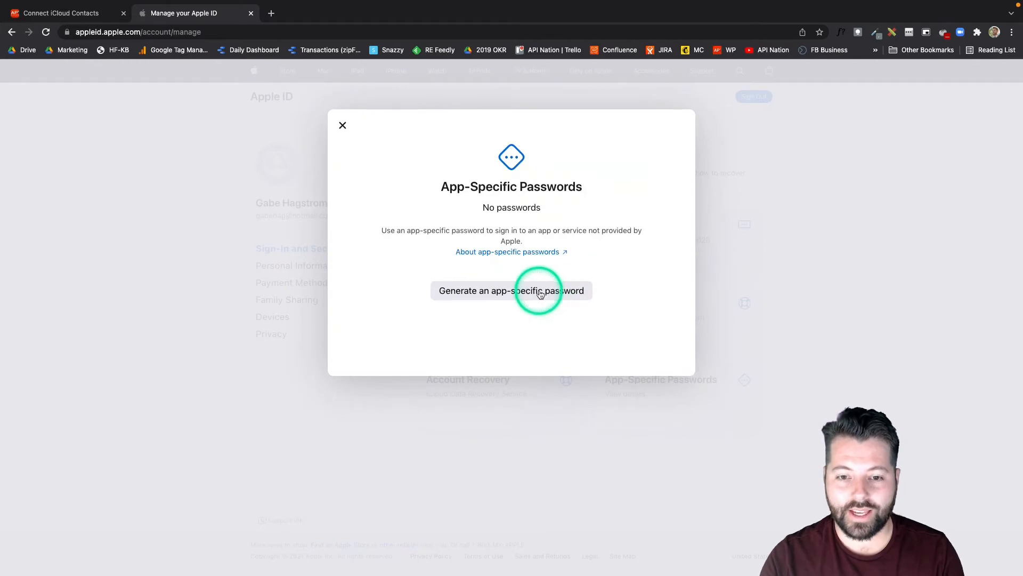
{"action": "left_click", "coordinate": [539, 292]}
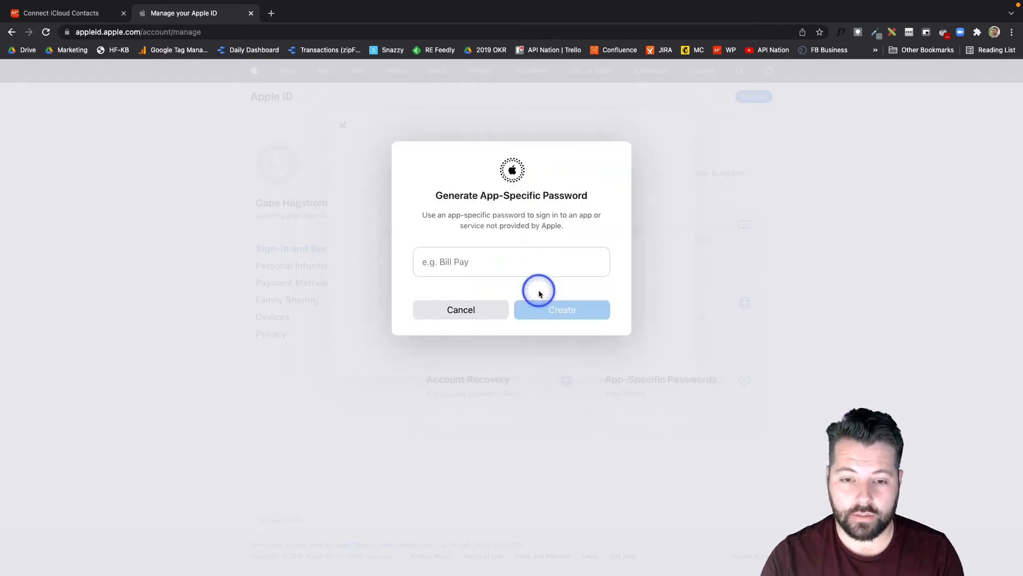
{"action": "left_click", "coordinate": [491, 263]}
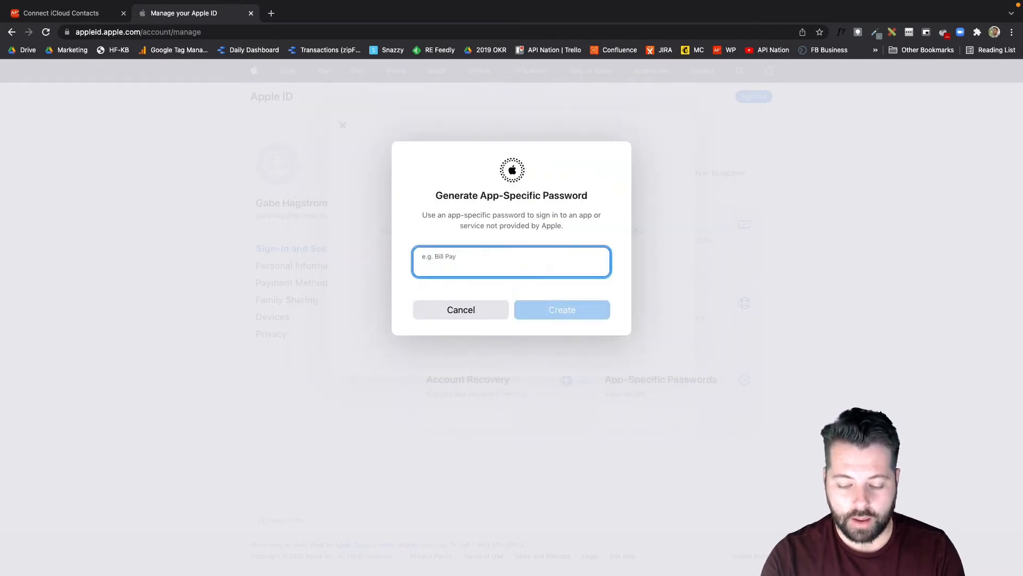
{"action": "type", "text": "A"}
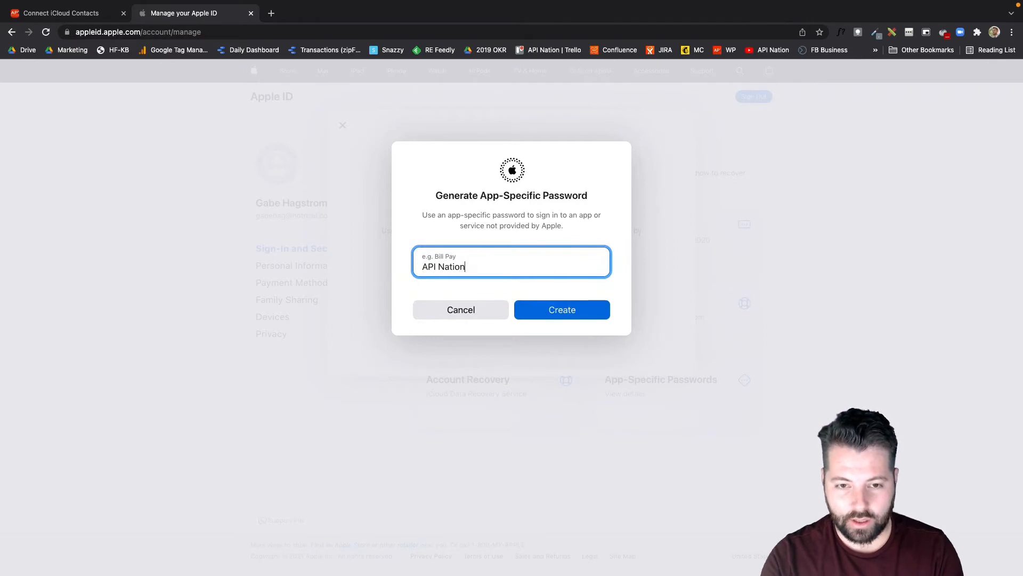
{"action": "type", "text": "PI Nation"}
{"action": "left_click", "coordinate": [528, 308]}
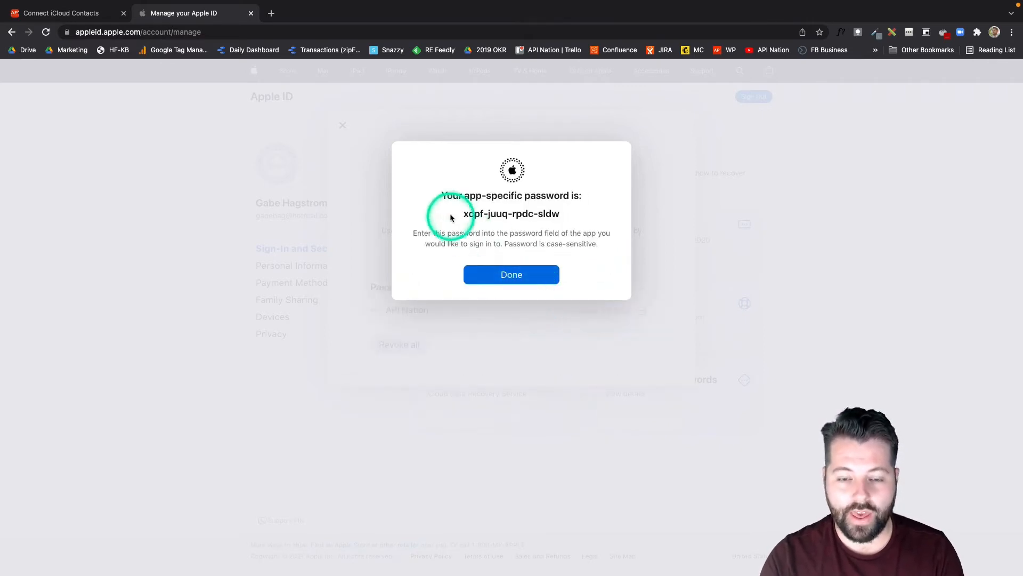
{"action": "triple_click", "coordinate": [555, 214]}
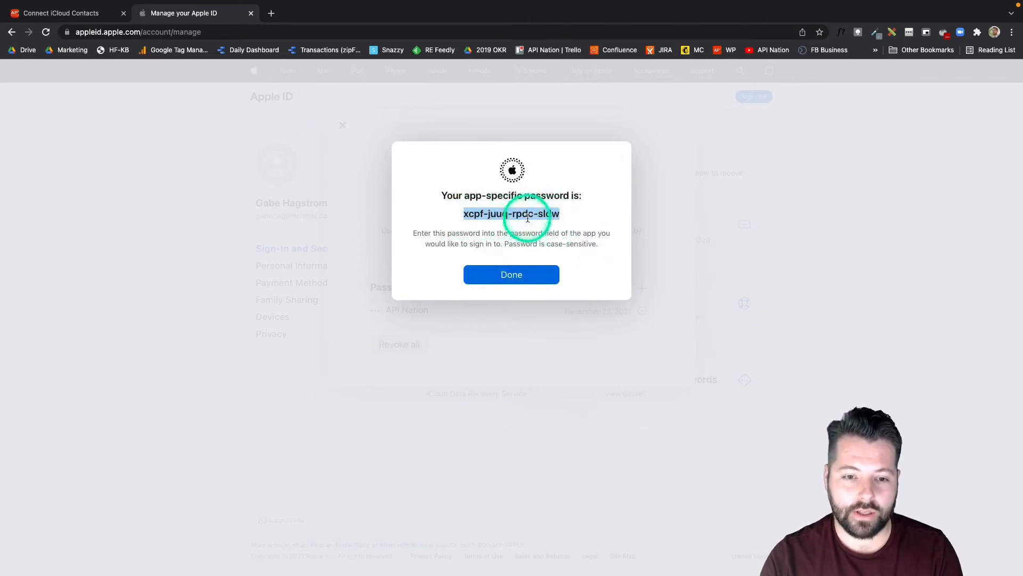
Paste the app-specific password into Apination's iCloud form and connect the account
{"action": "left_click", "coordinate": [517, 278]}
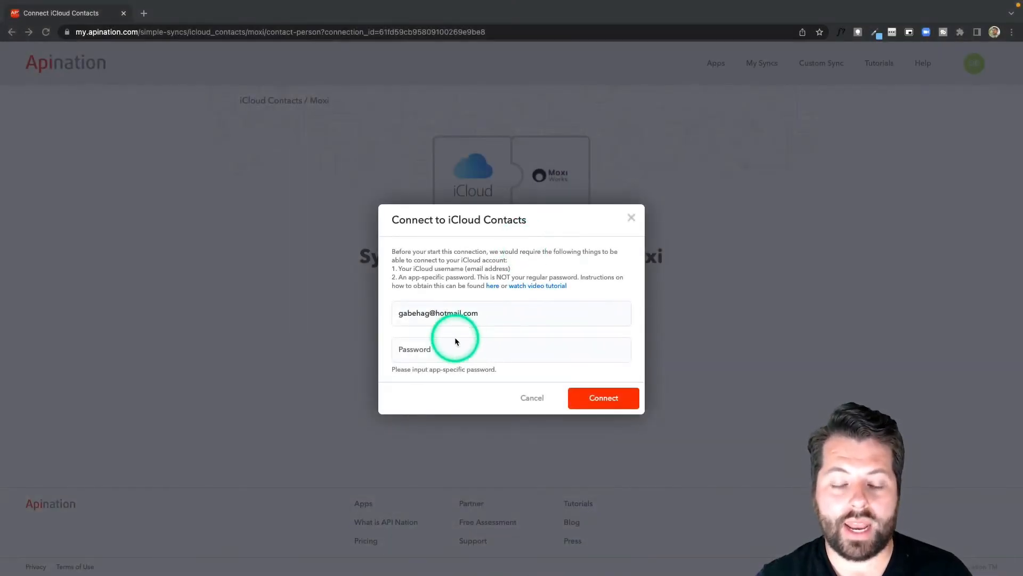
{"action": "left_click", "coordinate": [417, 349]}
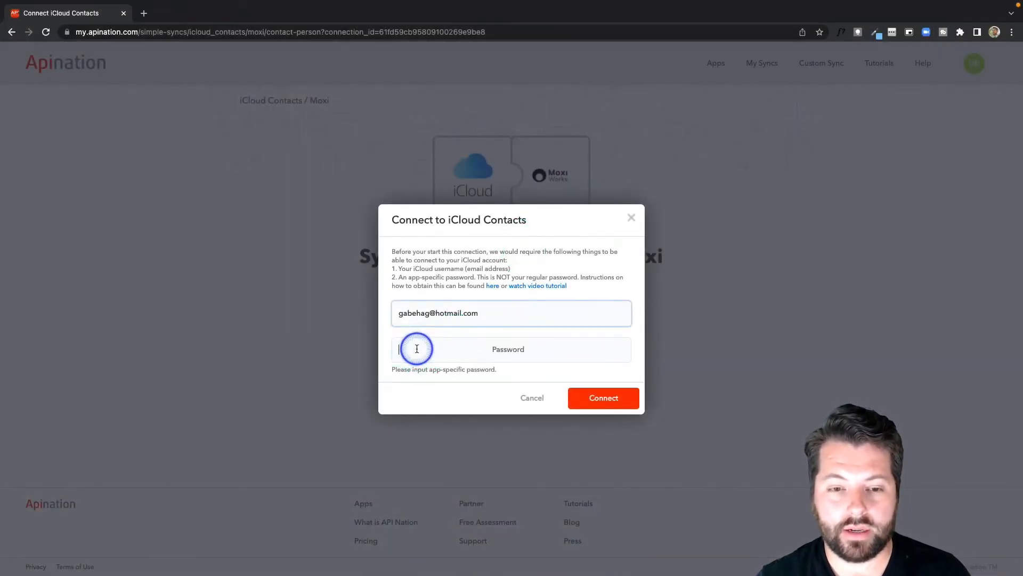
{"action": "left_click", "coordinate": [594, 395]}
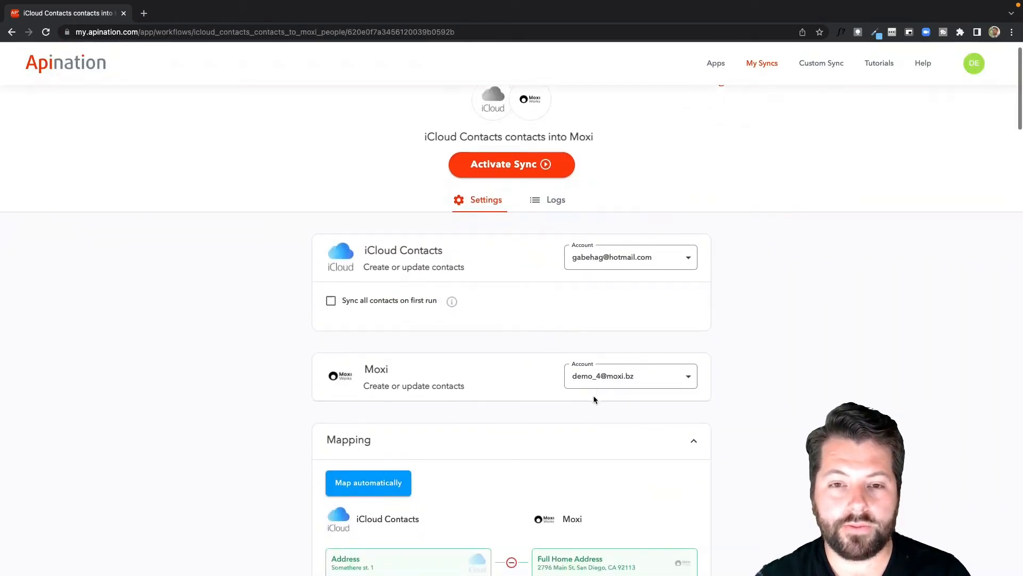
{"action": "left_click", "coordinate": [506, 320]}
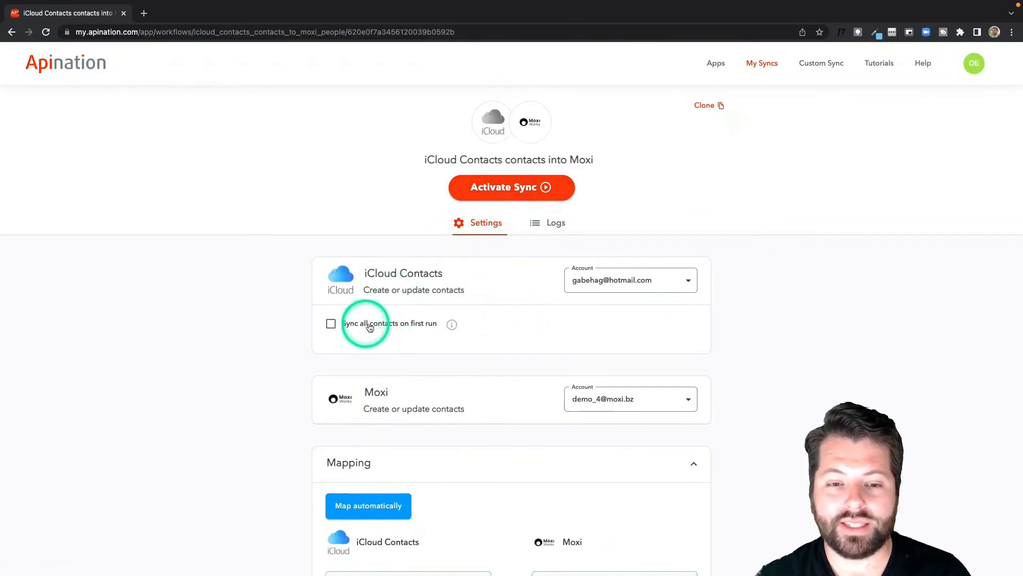
{"action": "left_click", "coordinate": [331, 324]}
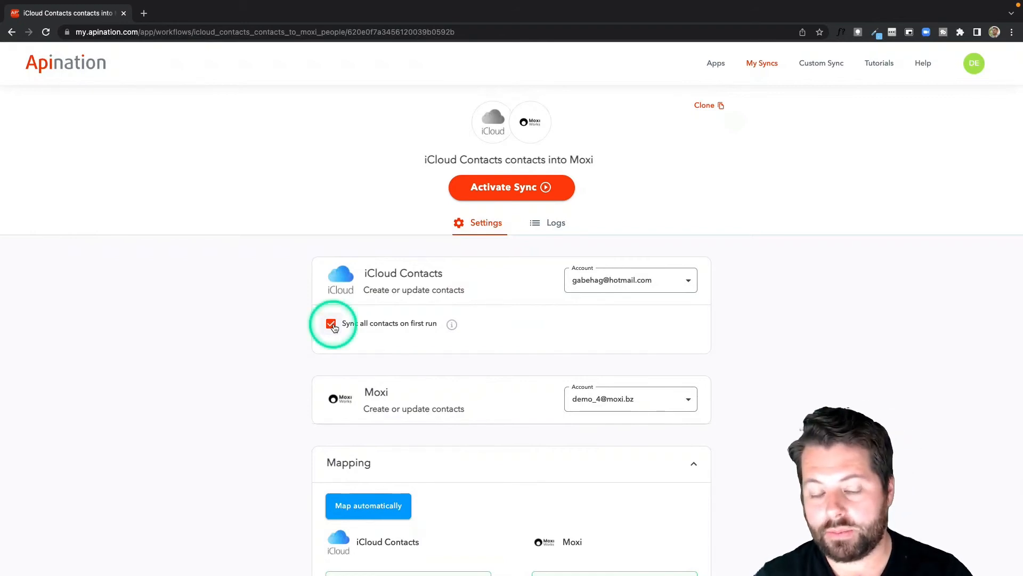
{"action": "left_click", "coordinate": [331, 324]}
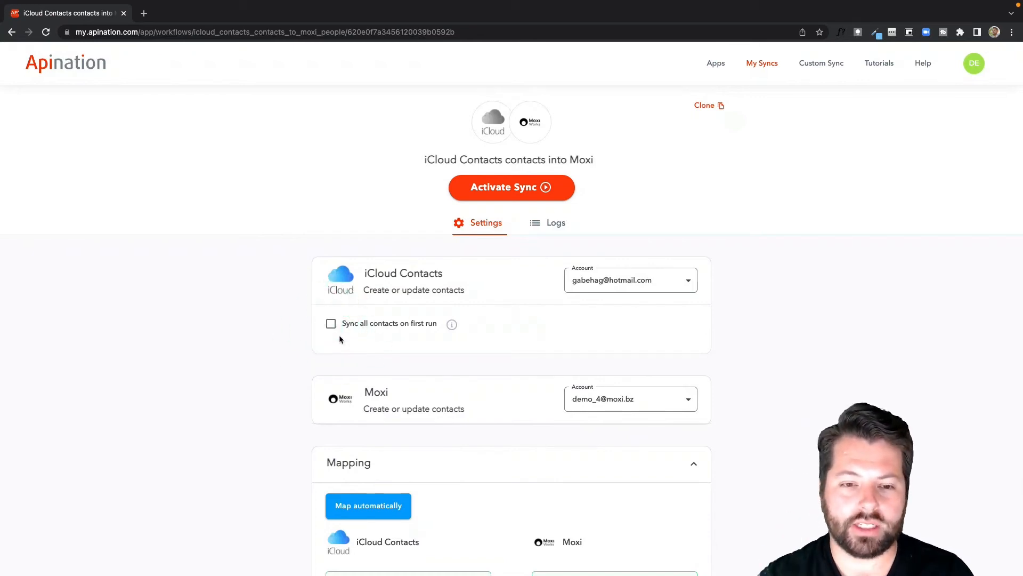
Map iCloud Primary Phone and Home Phone to Moxi phone fields, Home as Secondary Phone Number
{"action": "scroll", "coordinate": [340, 339], "scroll_direction": "down", "scroll_amount": 5}
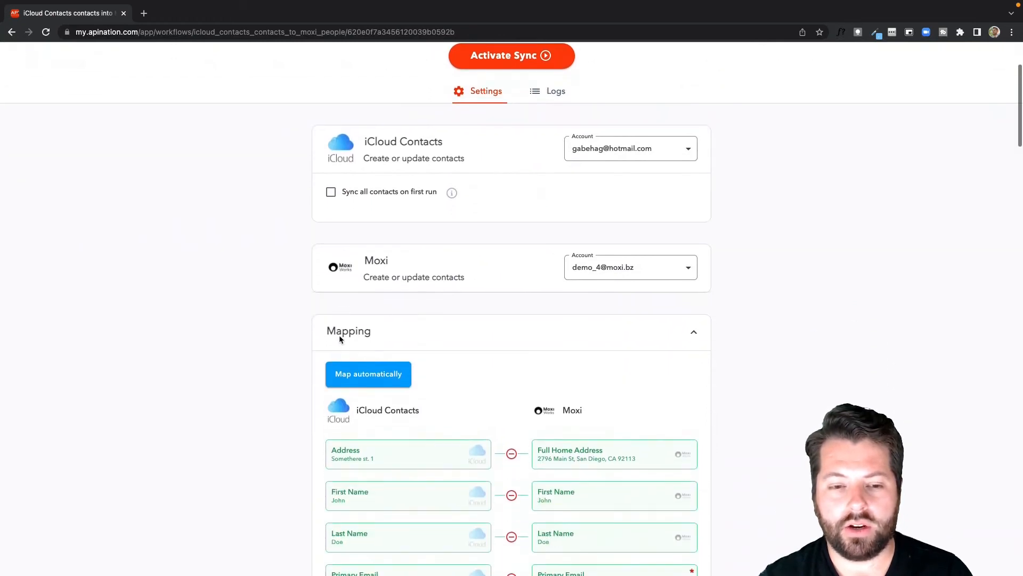
{"action": "scroll", "coordinate": [339, 335], "scroll_direction": "down", "scroll_amount": 8}
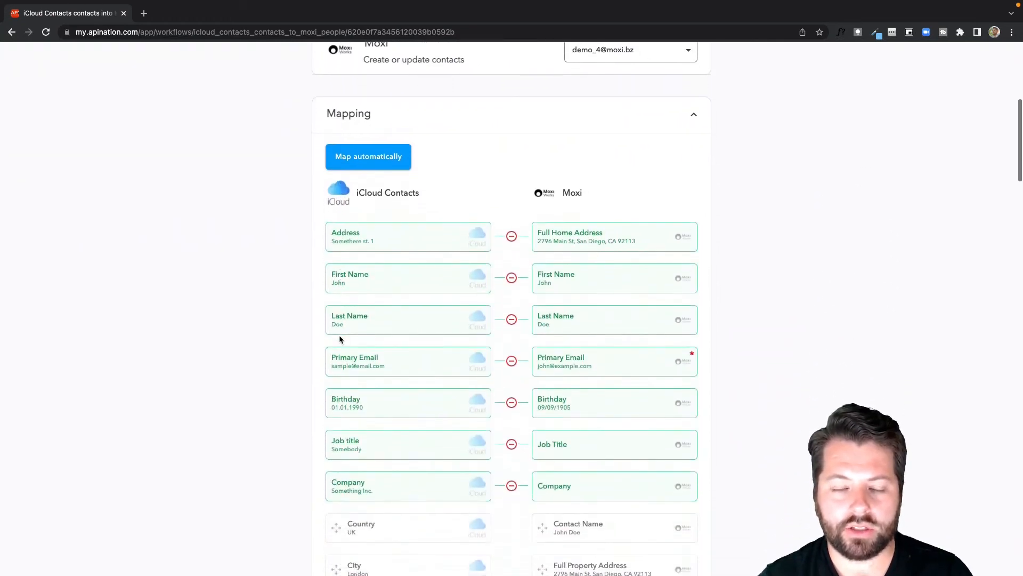
{"action": "scroll", "coordinate": [339, 335], "scroll_direction": "down", "scroll_amount": 1}
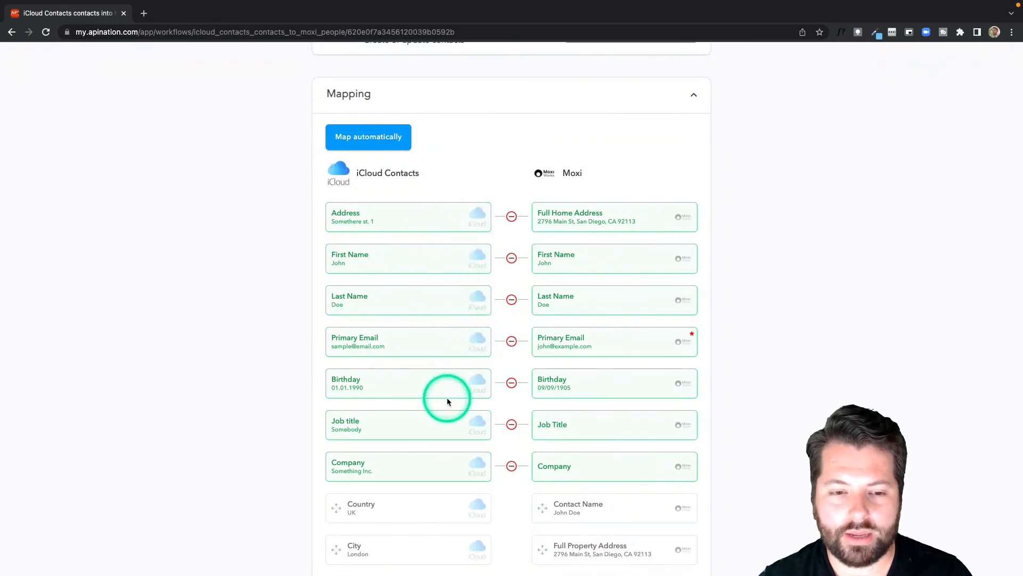
{"action": "scroll", "coordinate": [469, 411], "scroll_direction": "down", "scroll_amount": 5}
{"action": "scroll", "coordinate": [475, 421], "scroll_direction": "down", "scroll_amount": 5}
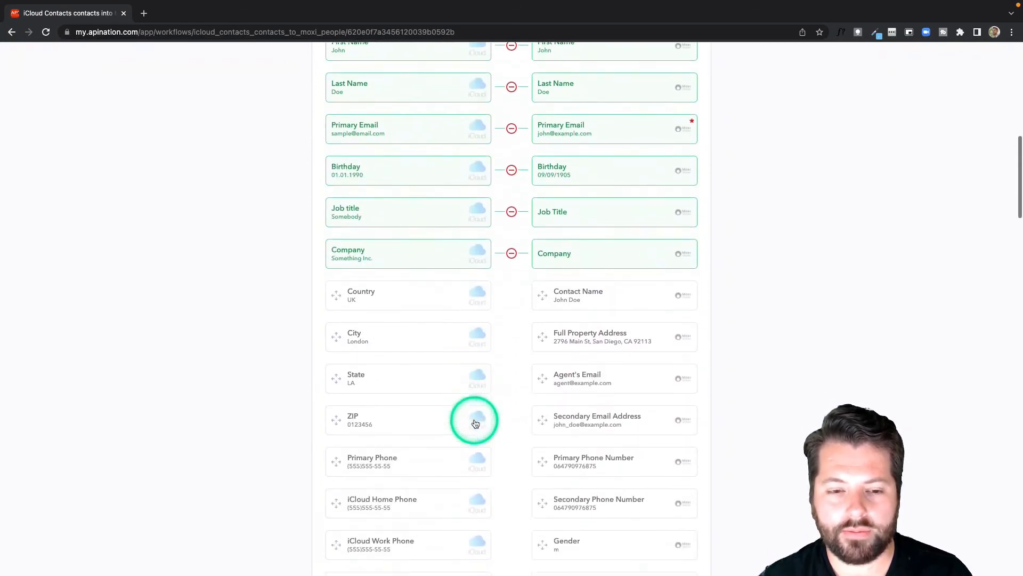
{"action": "left_click_drag", "start_coordinate": [427, 436], "coordinate": [562, 435]}
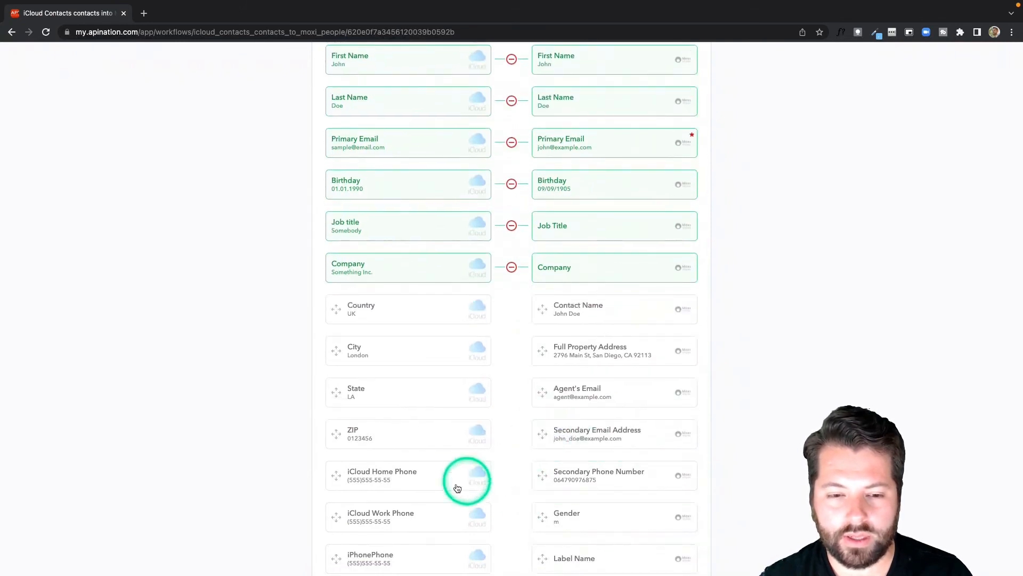
{"action": "left_click_drag", "start_coordinate": [452, 479], "coordinate": [587, 477]}
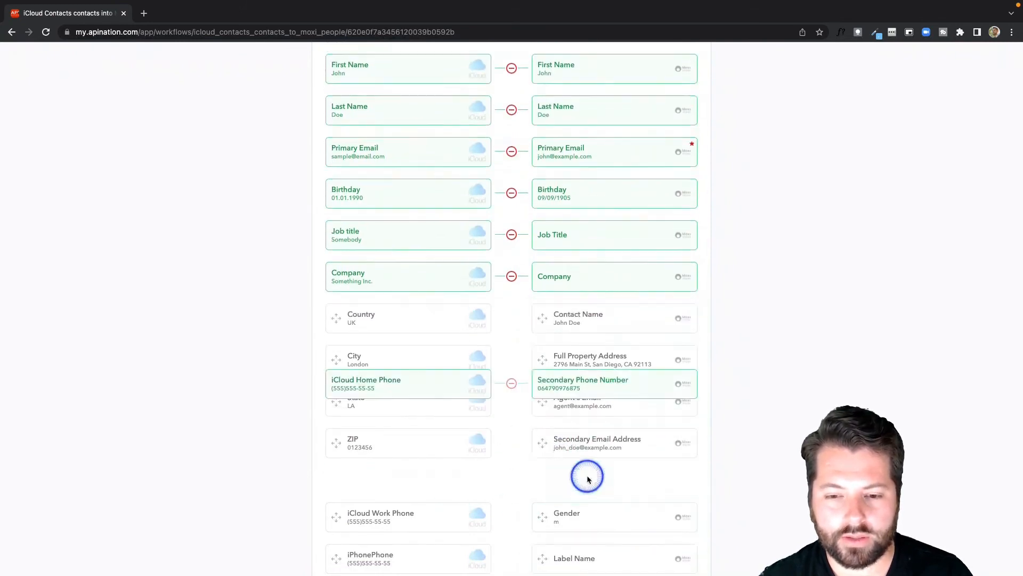
Map iCloud Notes to its Moxi field and activate the sync
{"action": "scroll", "coordinate": [495, 484], "scroll_direction": "down", "scroll_amount": 5}
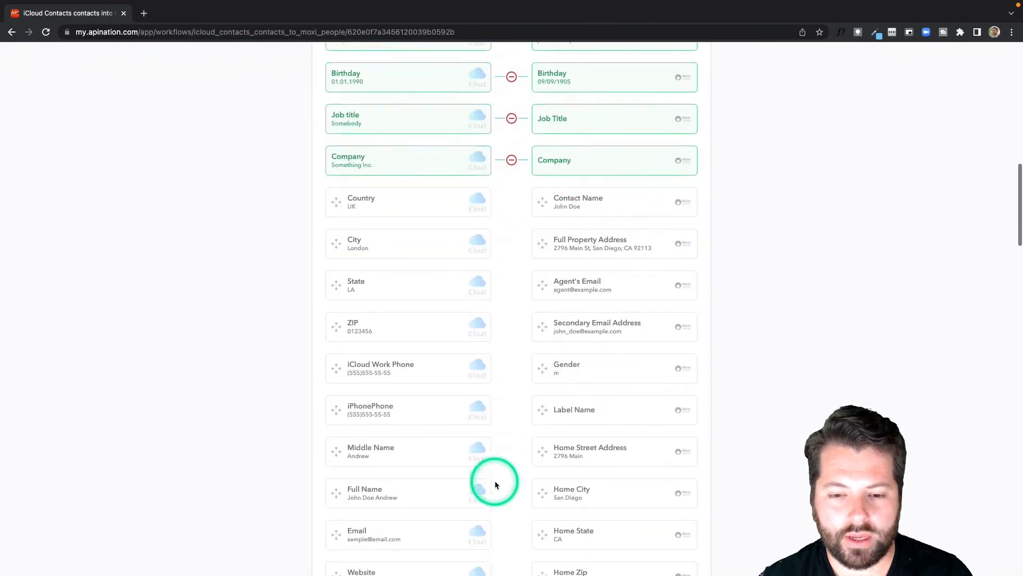
{"action": "scroll", "coordinate": [494, 484], "scroll_direction": "down", "scroll_amount": 2}
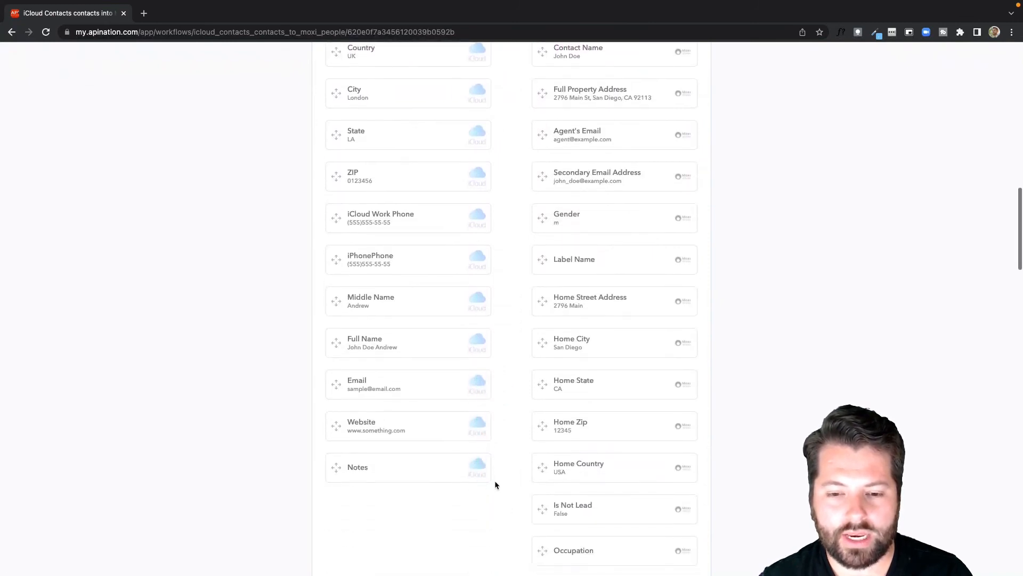
{"action": "left_click_drag", "start_coordinate": [393, 406], "coordinate": [502, 323]}
{"action": "scroll", "coordinate": [501, 322], "scroll_direction": "up", "scroll_amount": 20}
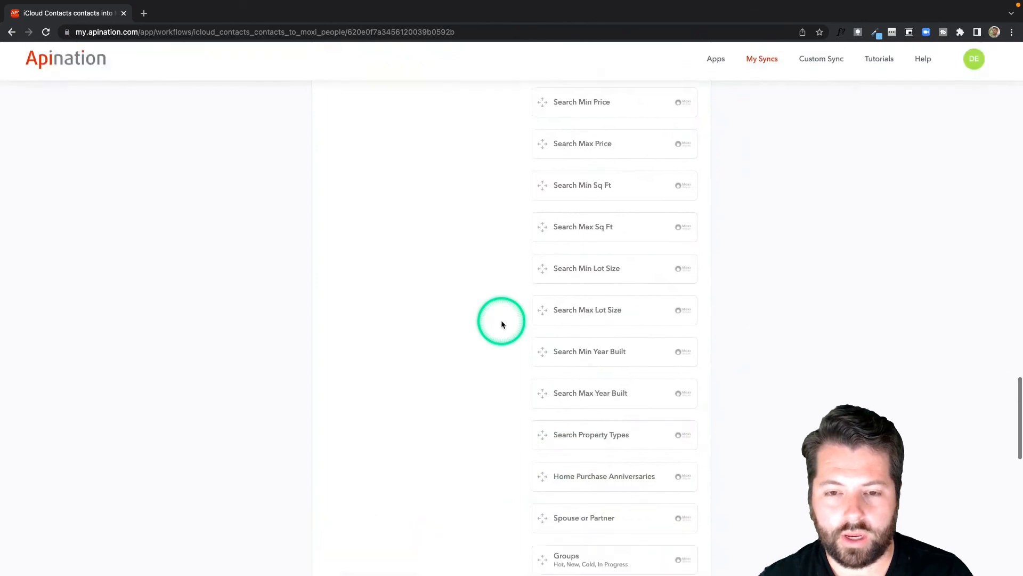
{"action": "left_click", "coordinate": [520, 194]}
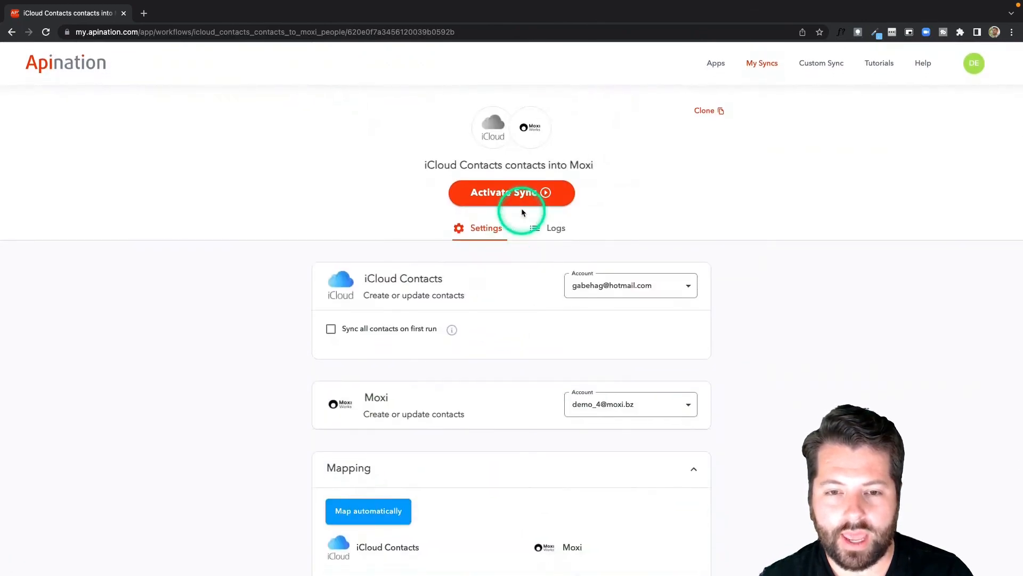